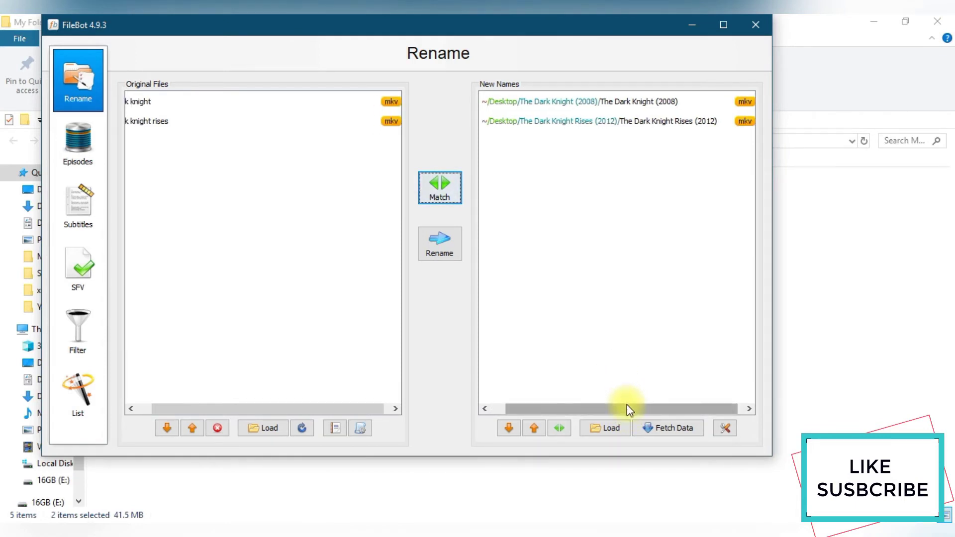
Compare the movie format examples and apply {n} ({y}, {director}) {vf} {af} as the naming format
right_click(620, 216)
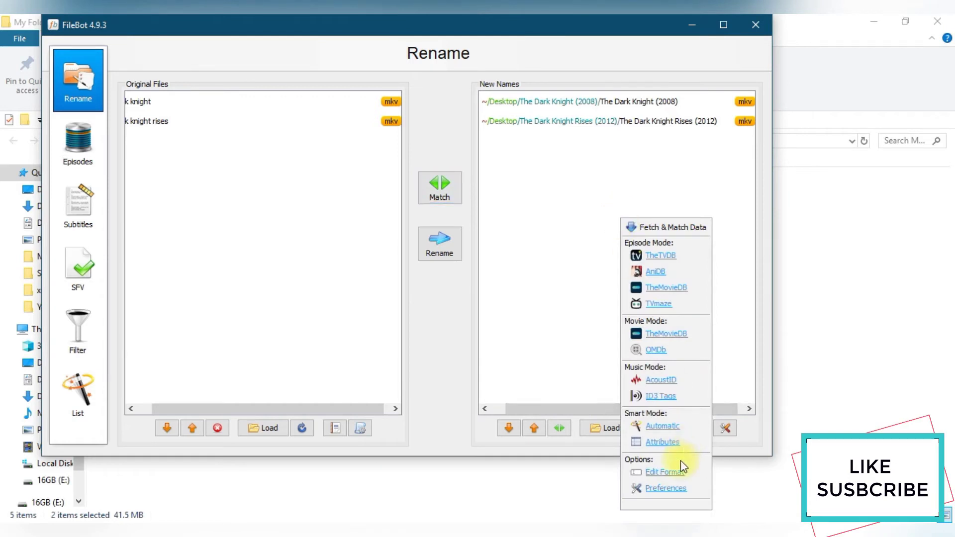
click(665, 472)
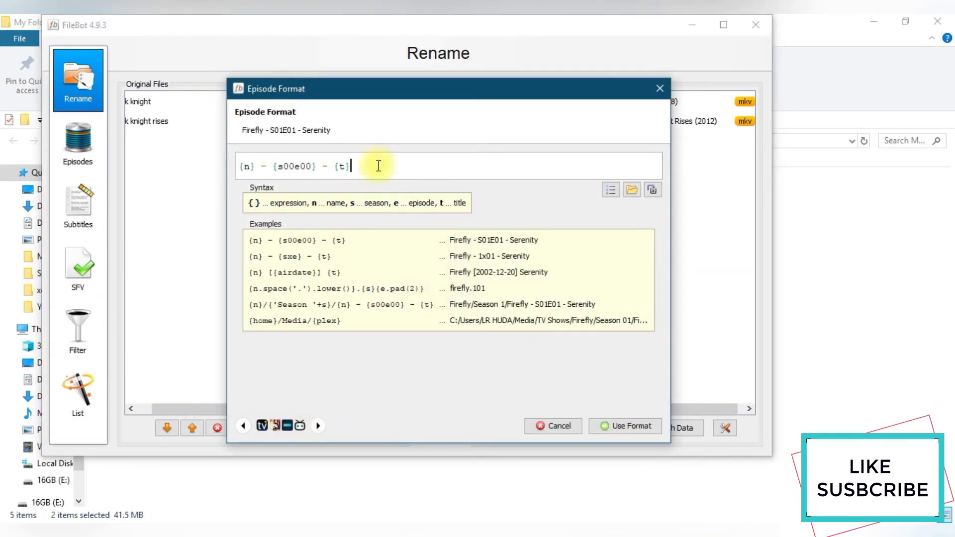
click(318, 426)
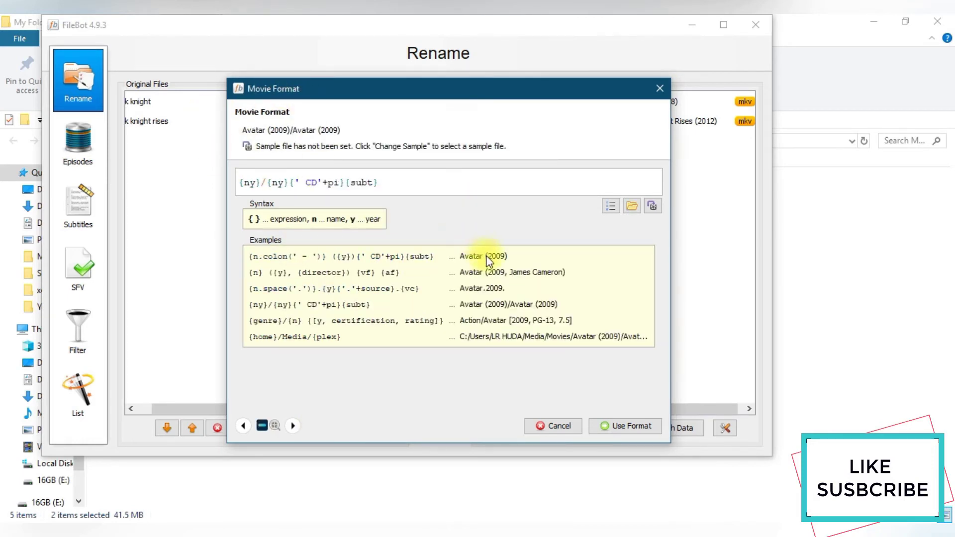
click(354, 258)
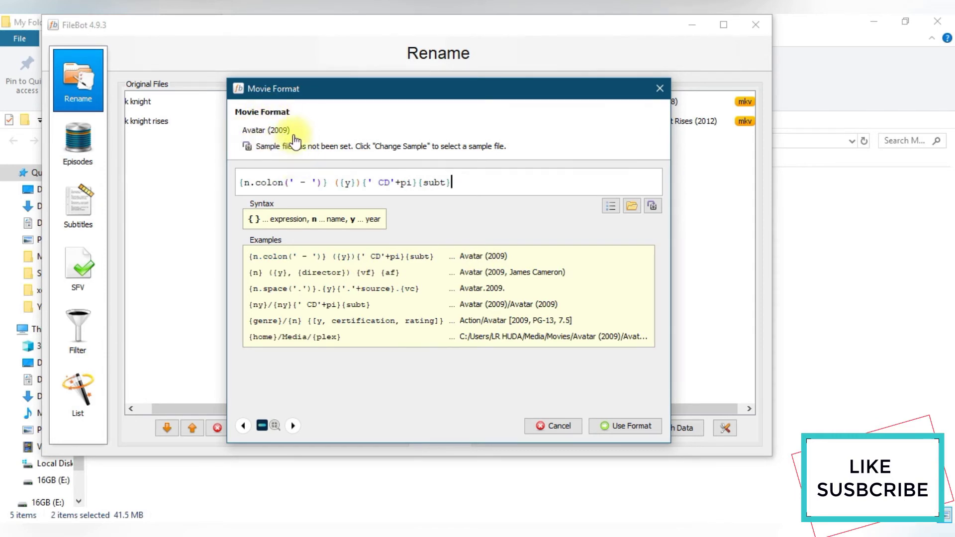
click(327, 273)
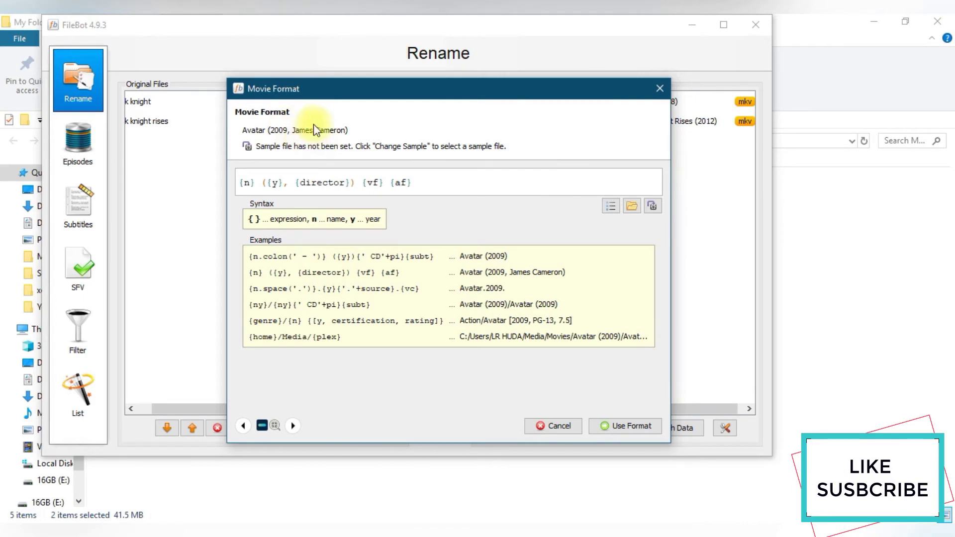
click(351, 305)
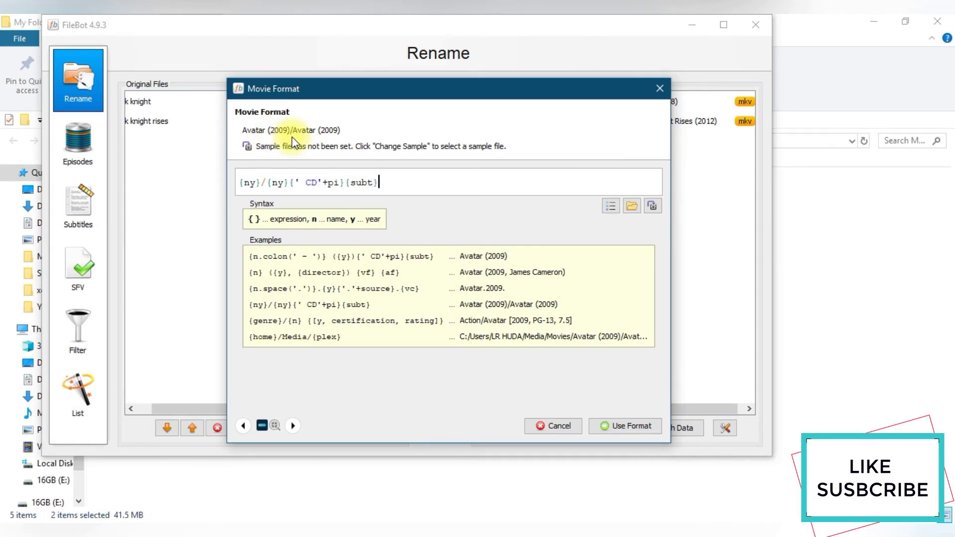
drag(386, 87, 391, 159)
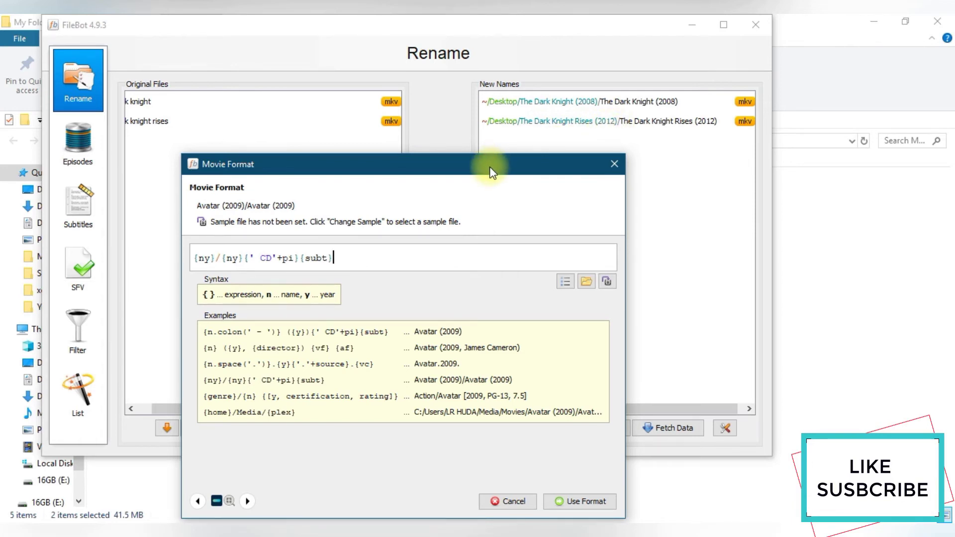
click(329, 397)
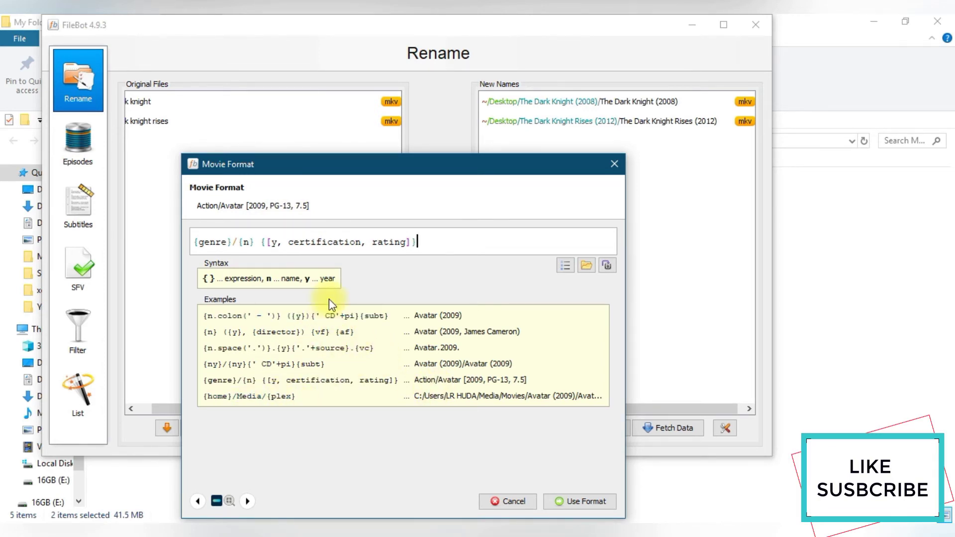
click(302, 317)
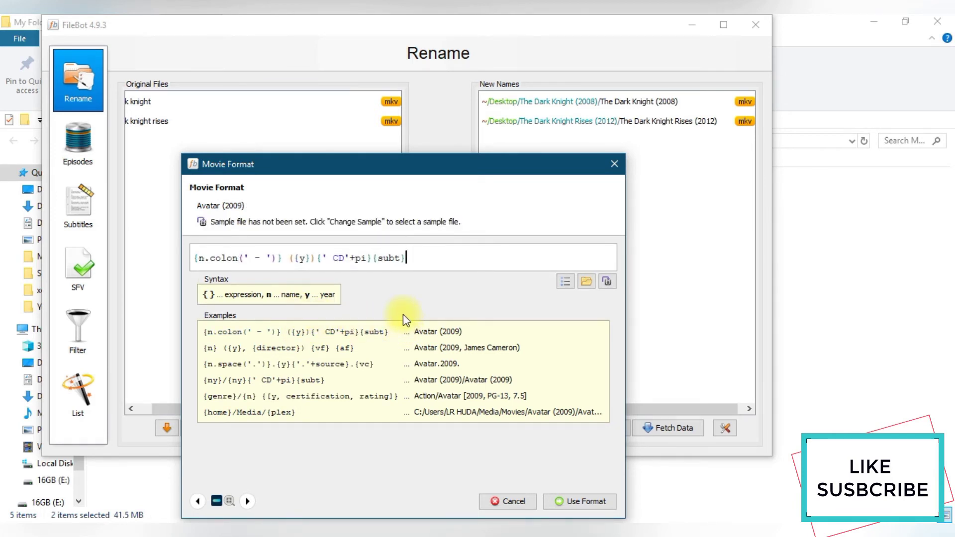
click(321, 349)
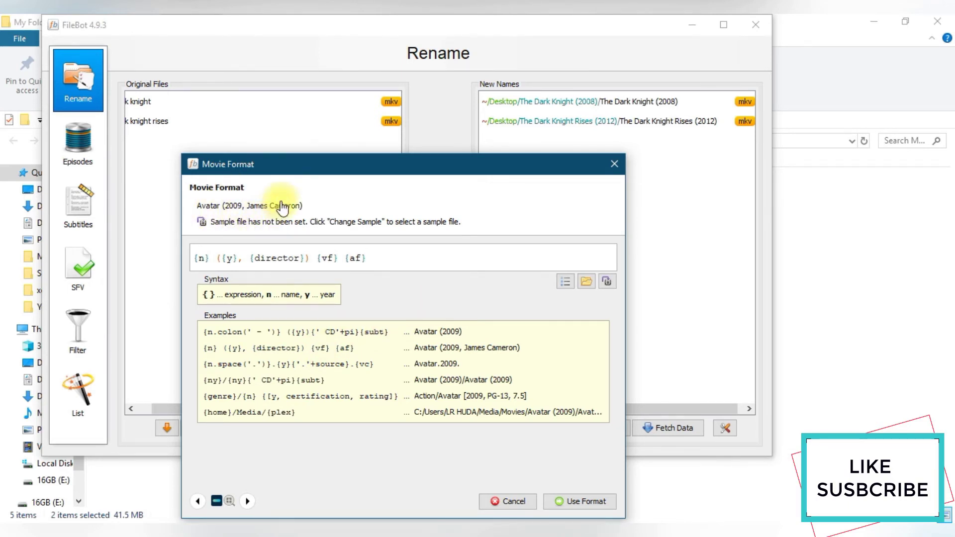
click(577, 502)
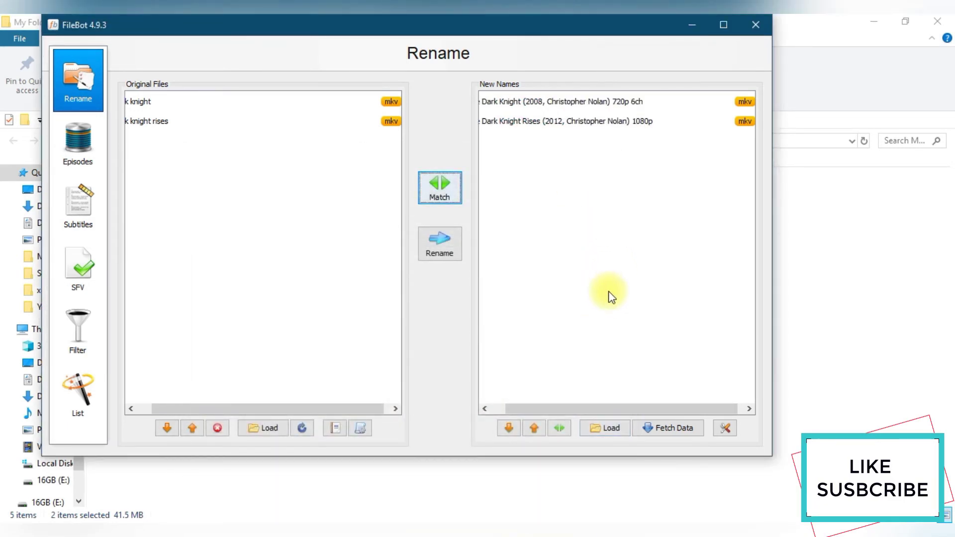
Rename both Dark Knight files with director and quality, then load the renamed MKVs back into Original Files
drag(572, 410, 539, 414)
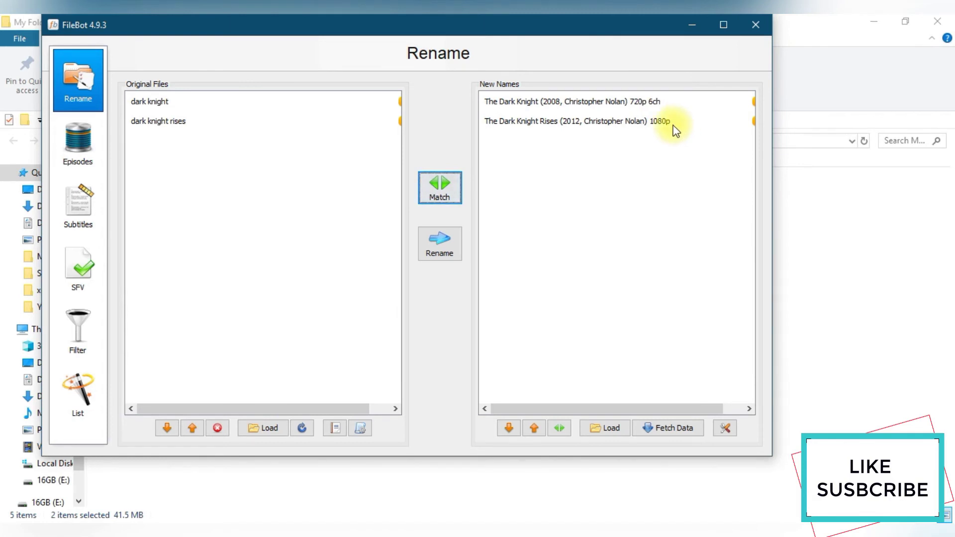
click(450, 256)
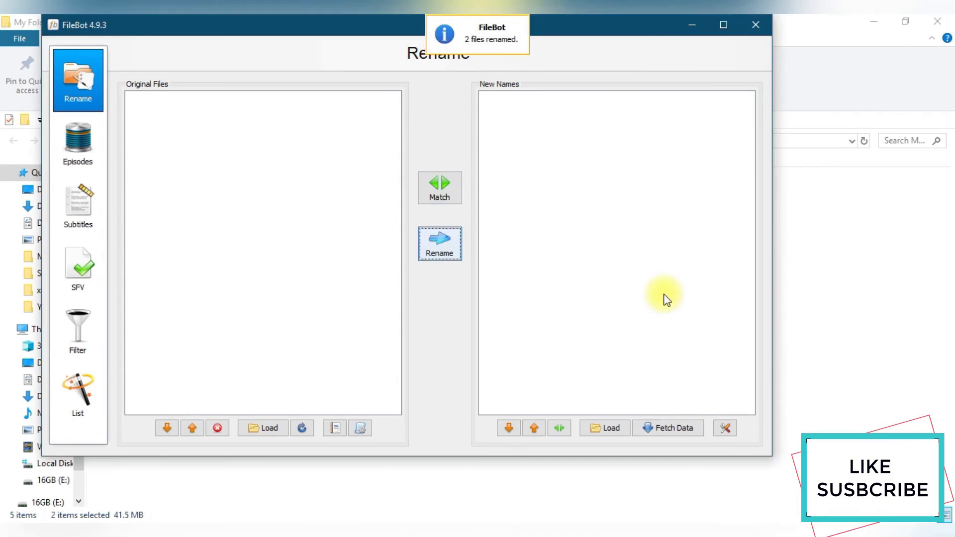
click(816, 312)
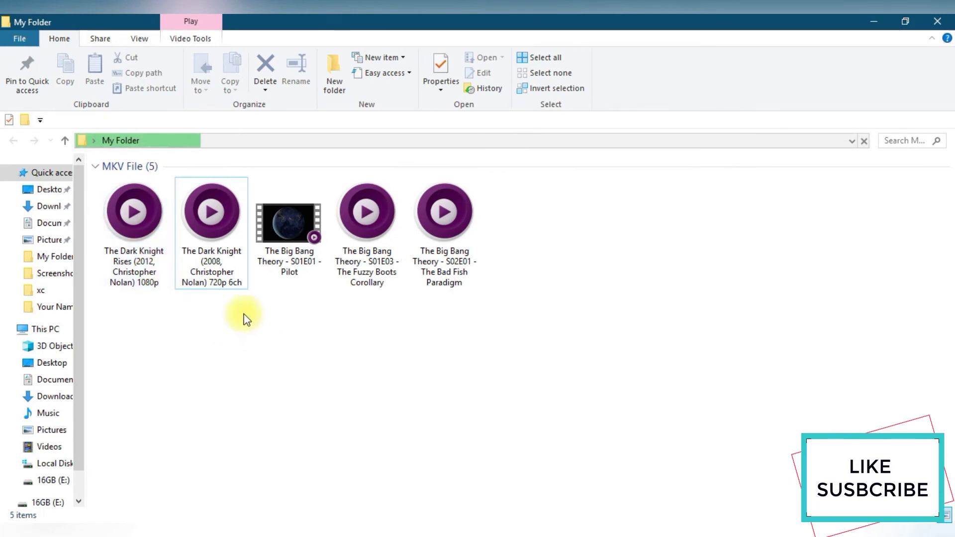
drag(245, 321, 139, 253)
drag(211, 224, 348, 351)
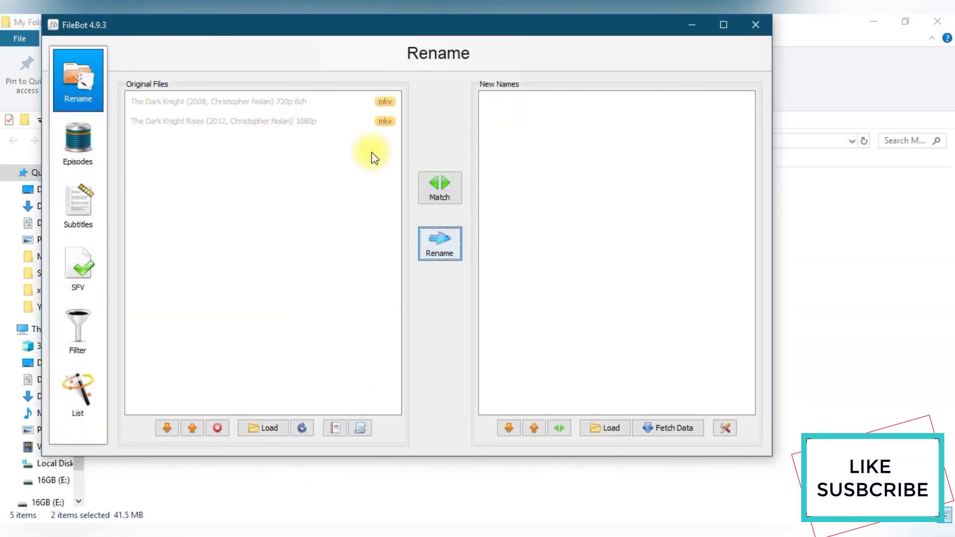
Match the reloaded files against TheMovieDB and apply the title (year) movie naming example
click(452, 183)
click(466, 325)
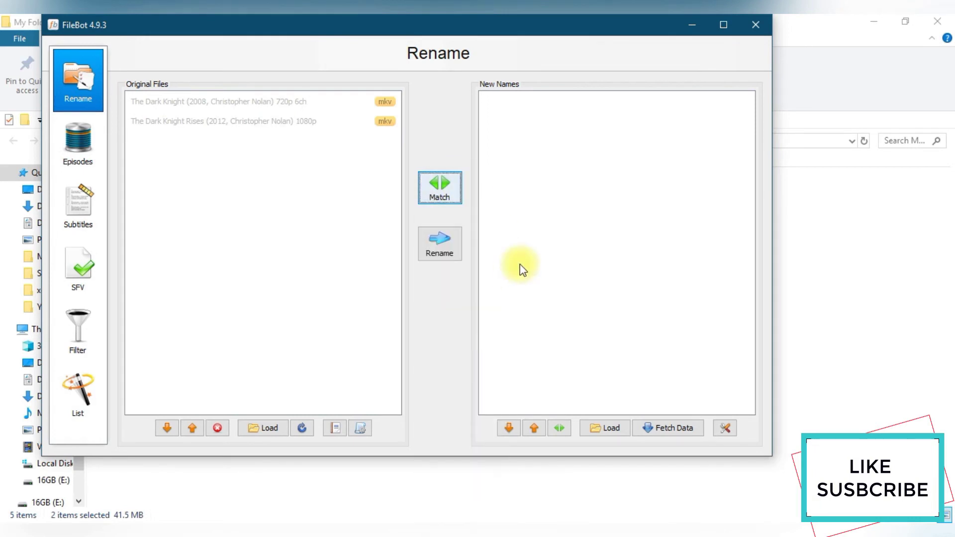
right_click(582, 213)
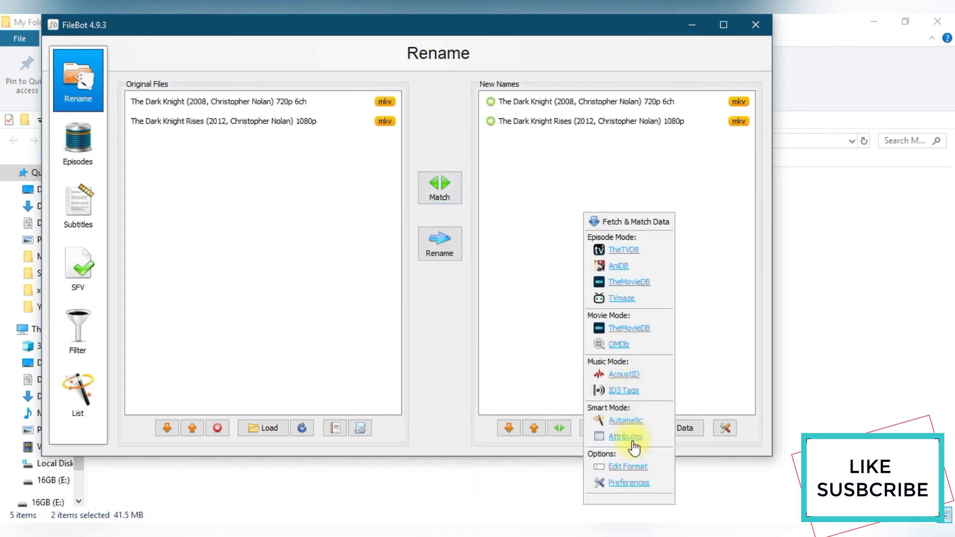
click(630, 467)
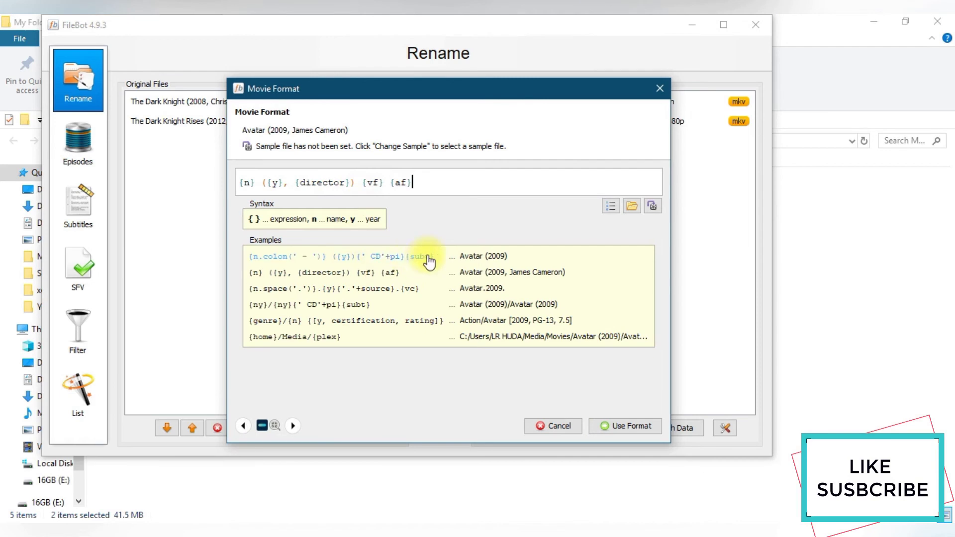
click(373, 256)
click(603, 426)
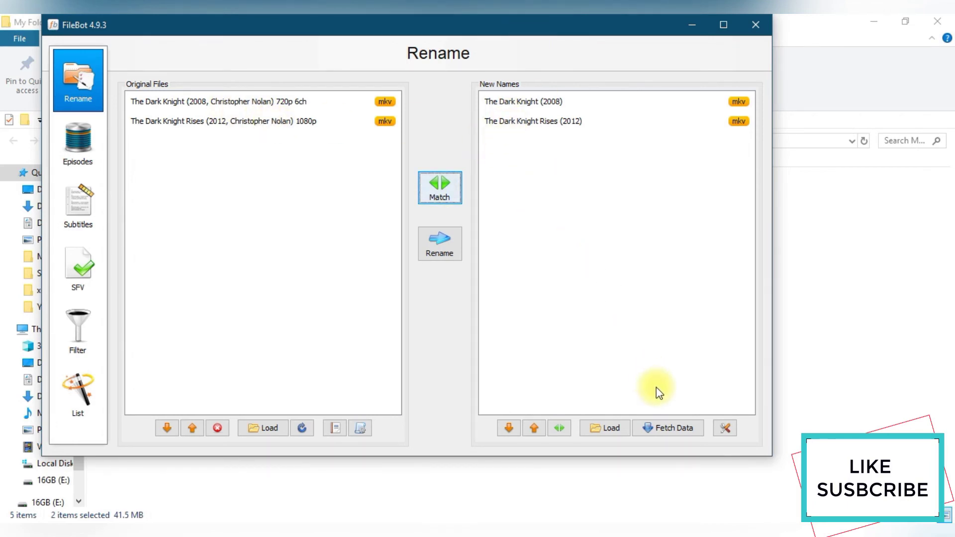
Turn on Fetch artwork and Fetch cover images in Post Process, then rename both movie files
click(732, 429)
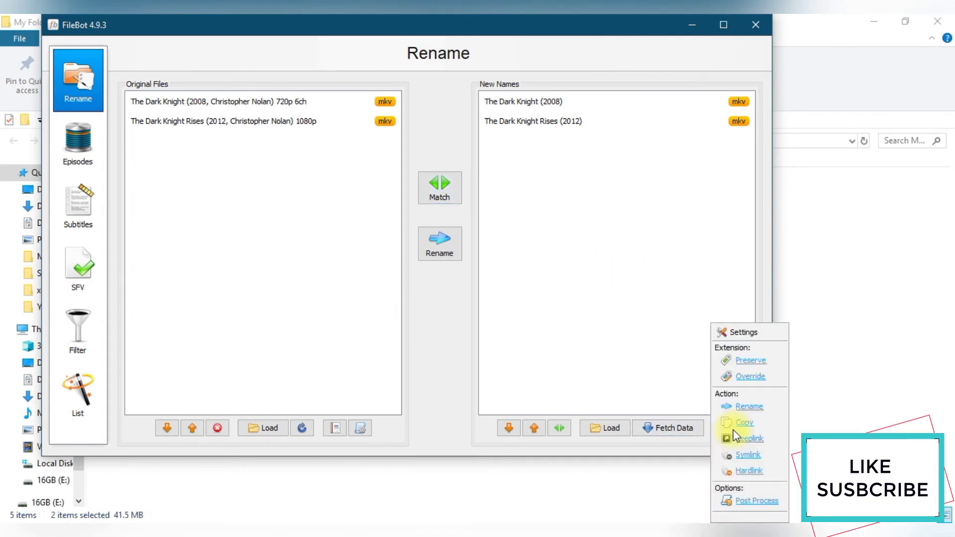
click(756, 502)
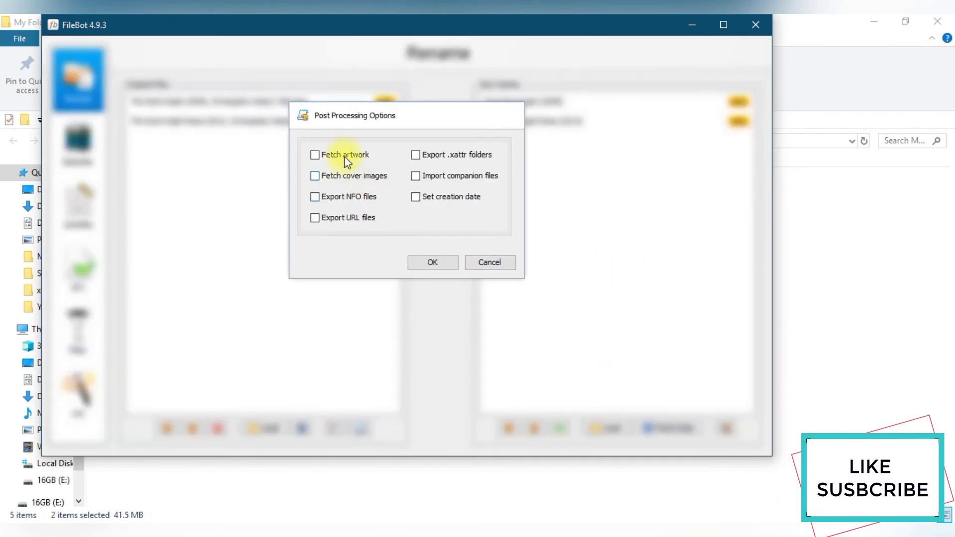
click(353, 175)
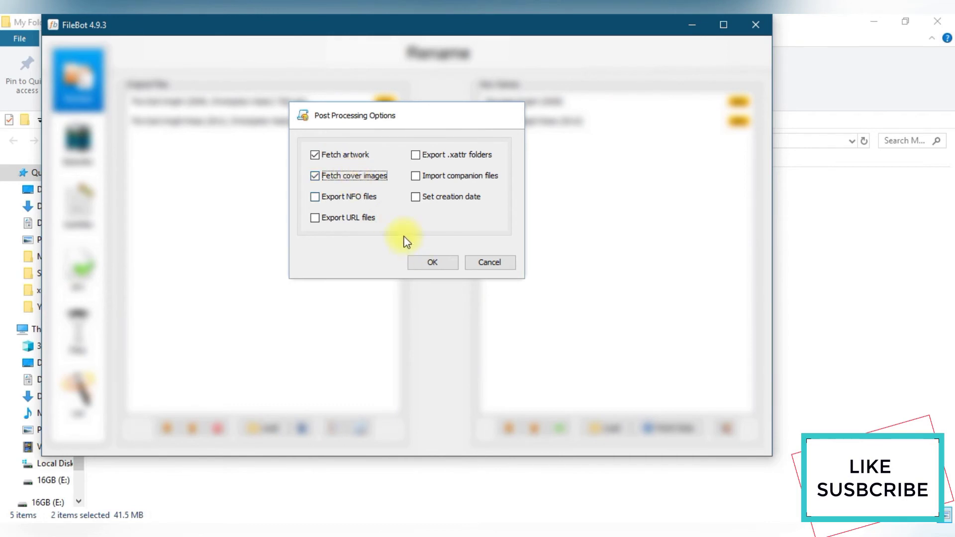
click(444, 265)
click(440, 245)
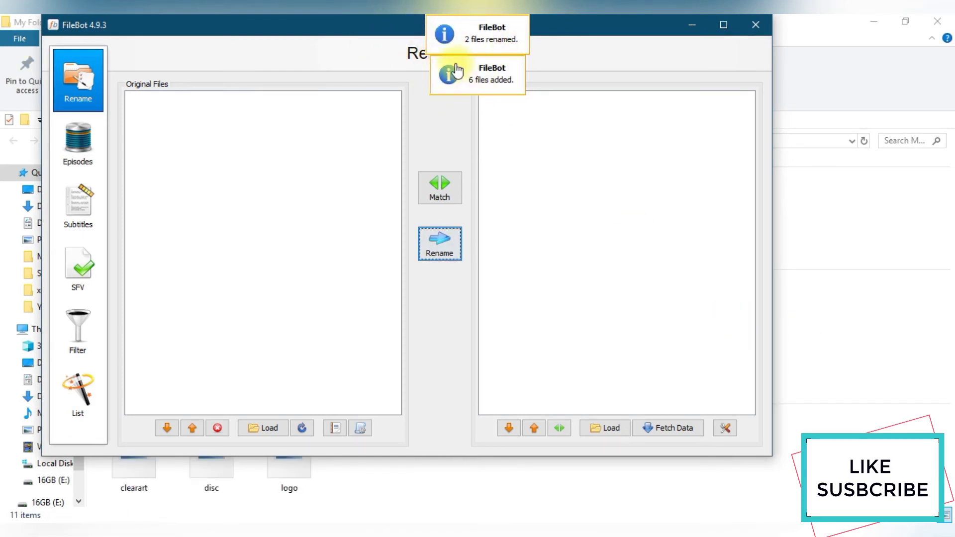
click(924, 330)
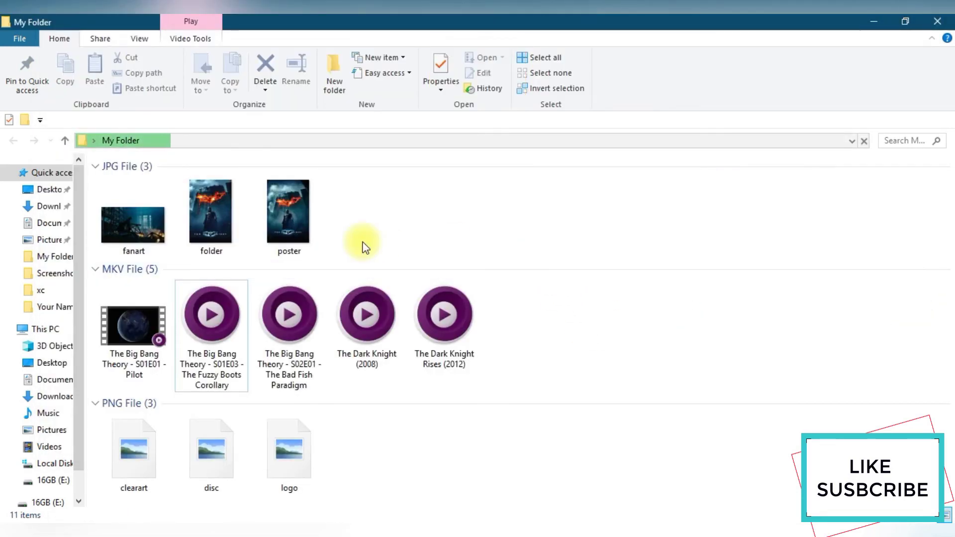
click(127, 237)
click(204, 234)
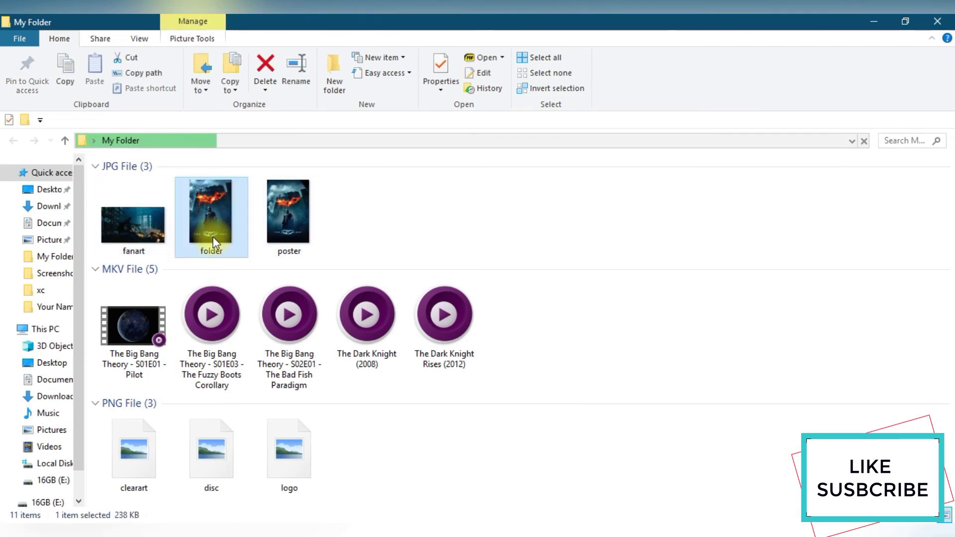
click(291, 234)
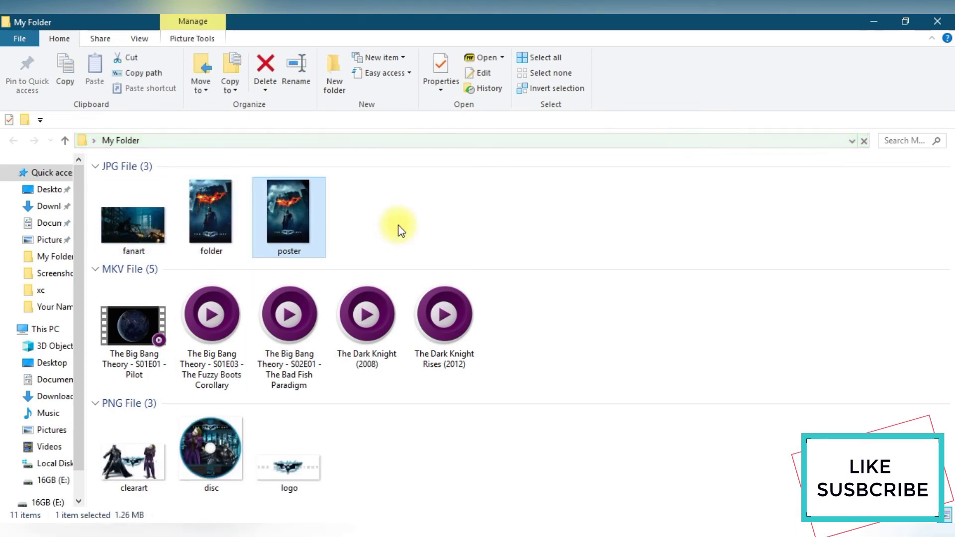
click(132, 462)
click(222, 470)
click(300, 472)
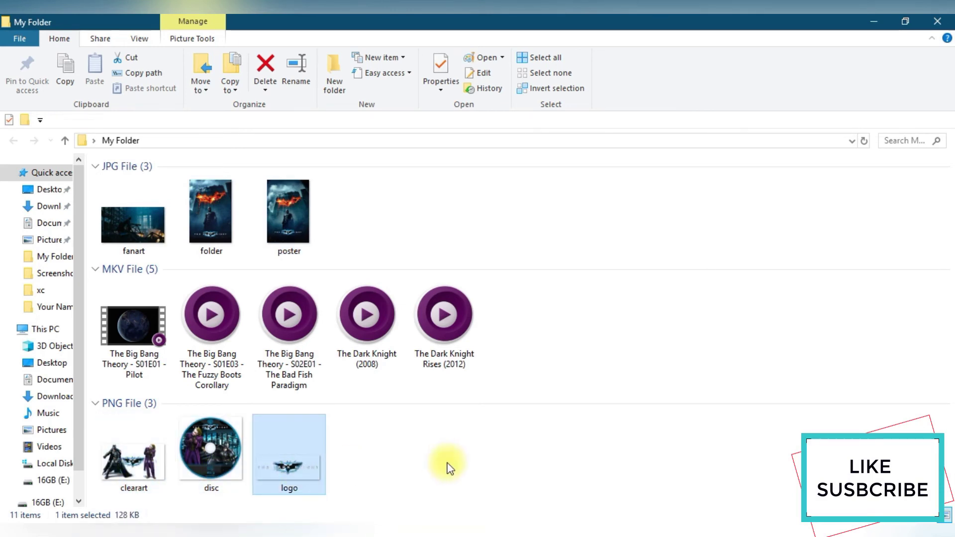
drag(511, 373, 587, 357)
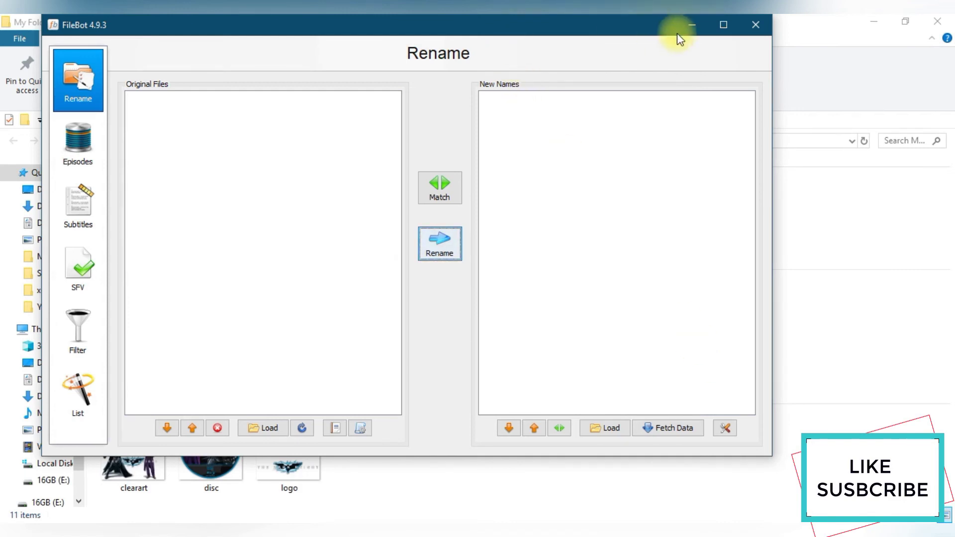
Minimize FileBot and bring the My Folder Explorer window to the front
click(691, 25)
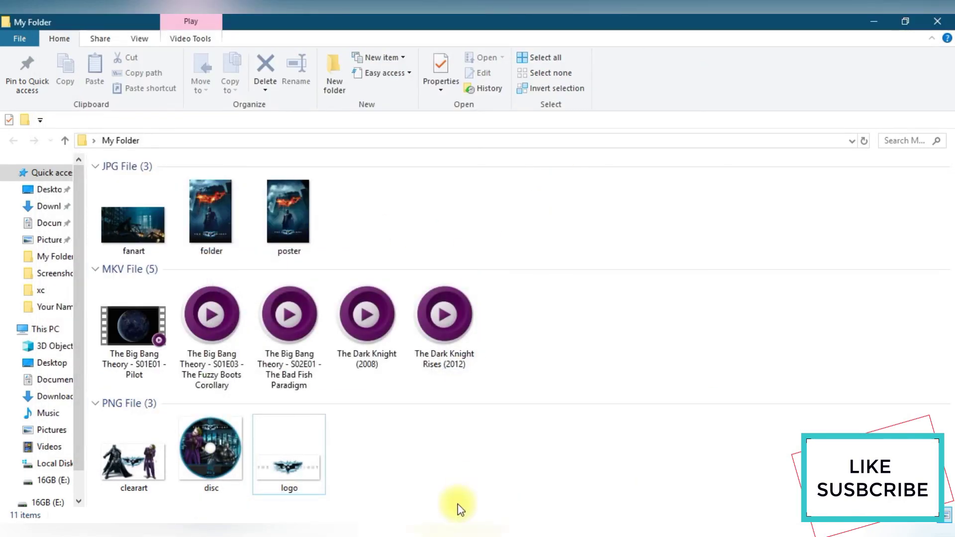
click(446, 532)
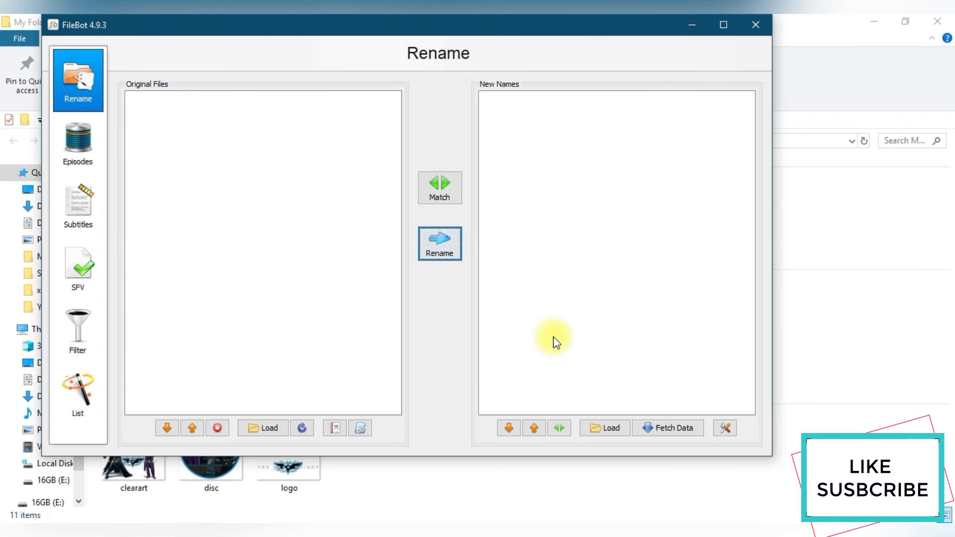
click(796, 389)
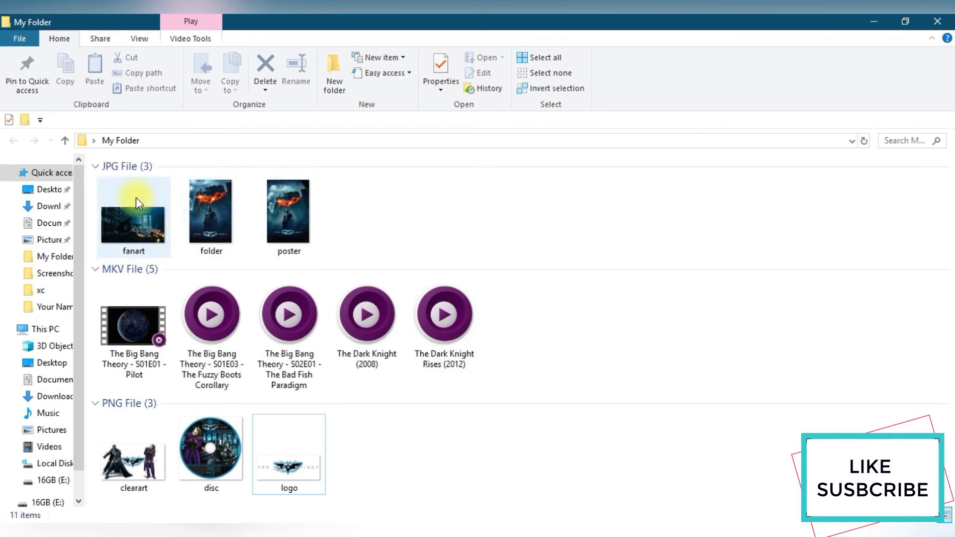
Inspect The Dark Knight Rises (2012) and its poster, folder, clearart, disc and logo images
click(412, 329)
click(311, 252)
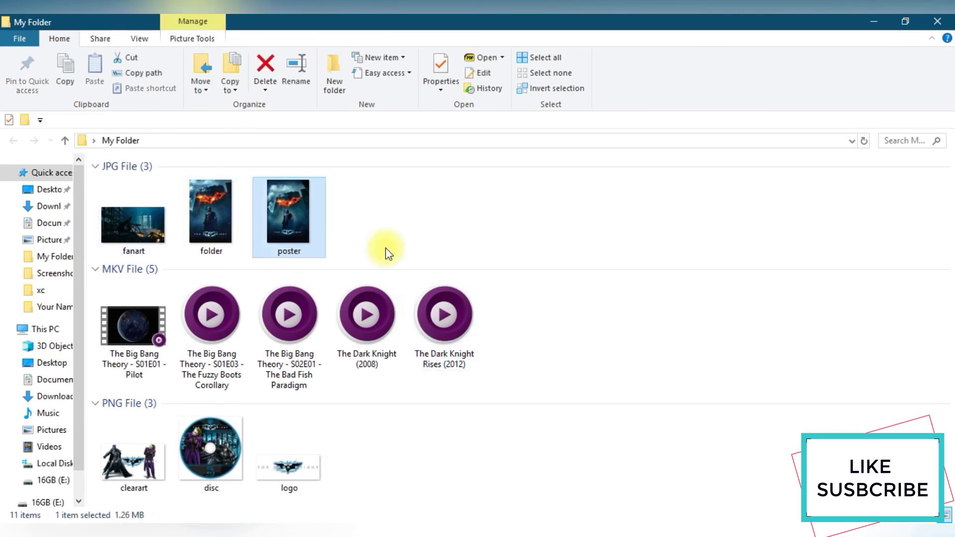
click(232, 229)
click(294, 229)
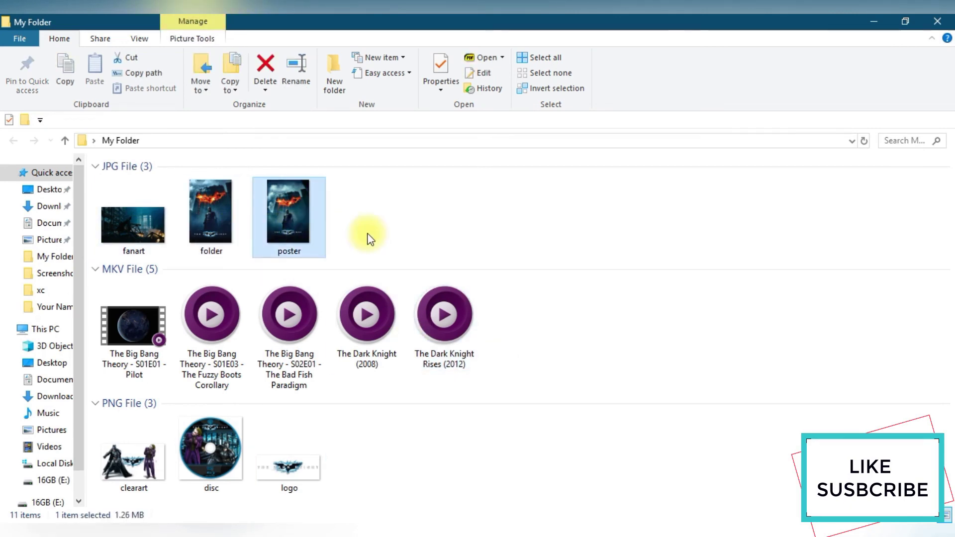
click(168, 483)
click(219, 485)
click(277, 489)
click(387, 481)
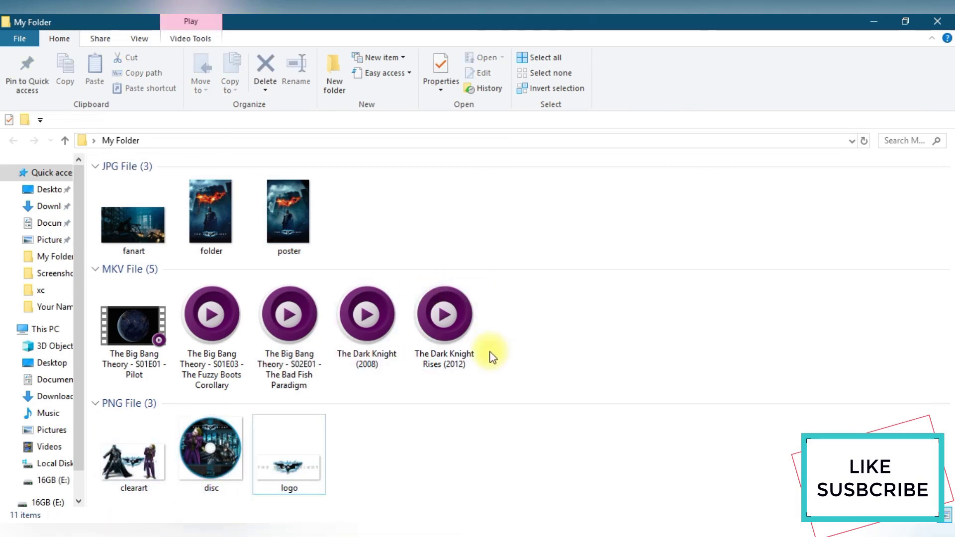